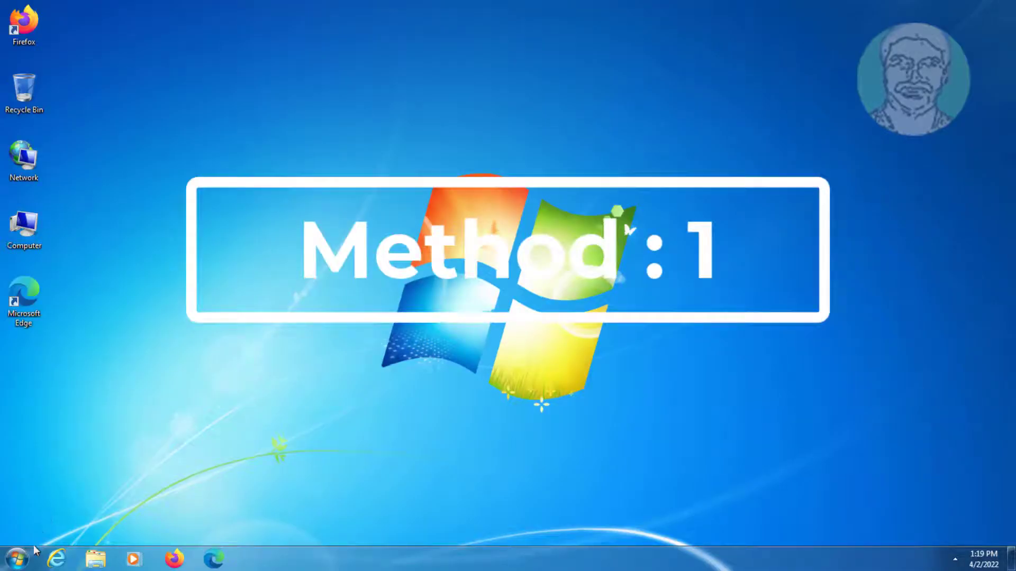
Open Internet Options from the Control Panel's All Control Panel Items list
{"action": "left_click", "coordinate": [22, 559]}
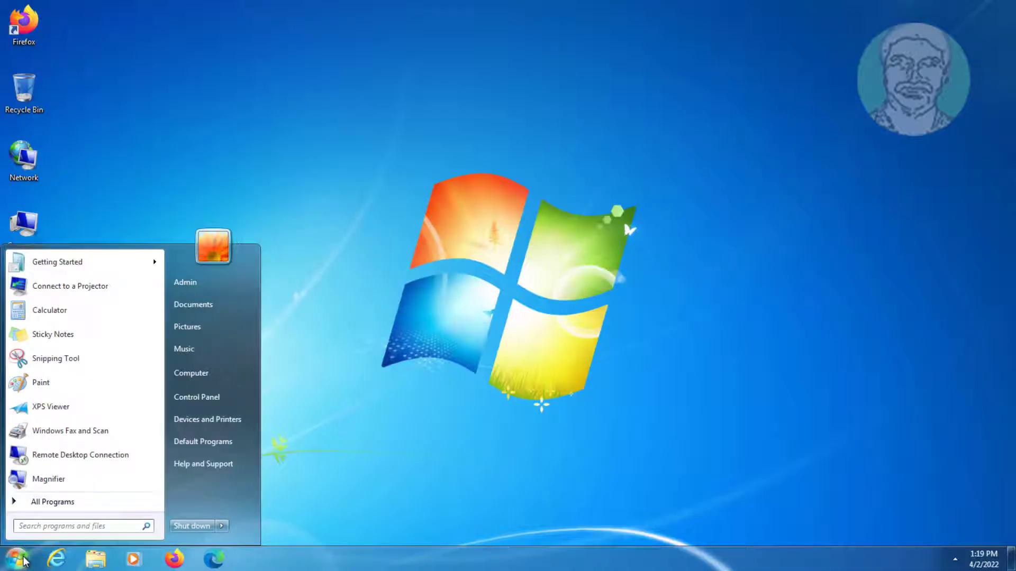
{"action": "left_click", "coordinate": [194, 397]}
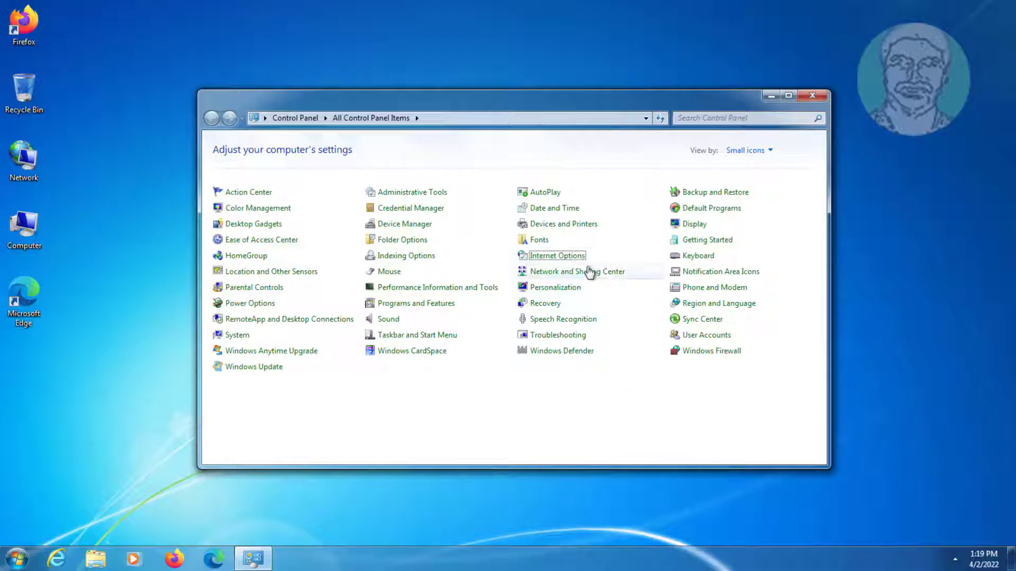
{"action": "left_click", "coordinate": [564, 259]}
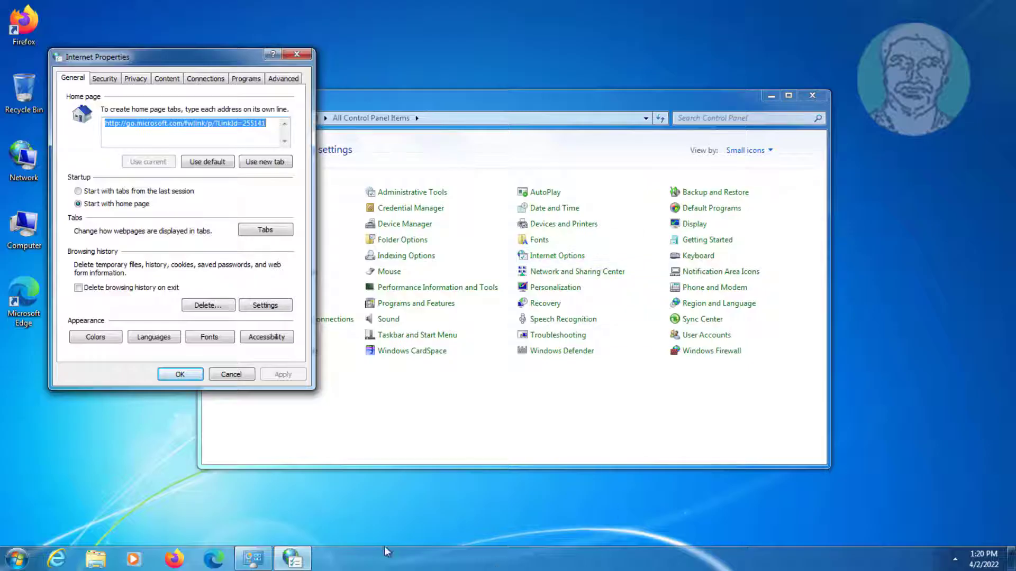
Reset all Internet Explorer settings from the Advanced tab and close Internet Properties
{"action": "left_click", "coordinate": [281, 78]}
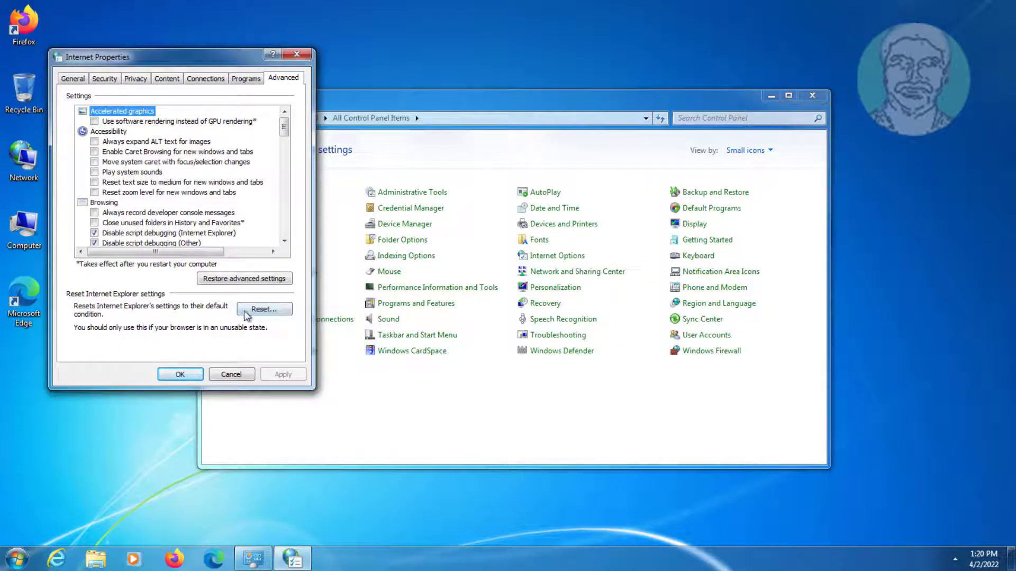
{"action": "left_click", "coordinate": [270, 311]}
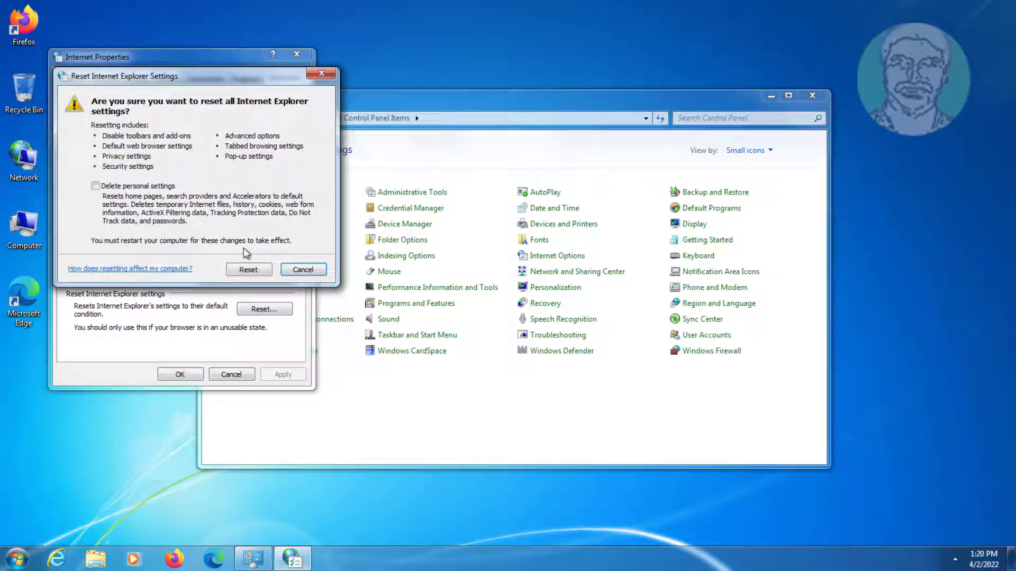
{"action": "left_click", "coordinate": [249, 270]}
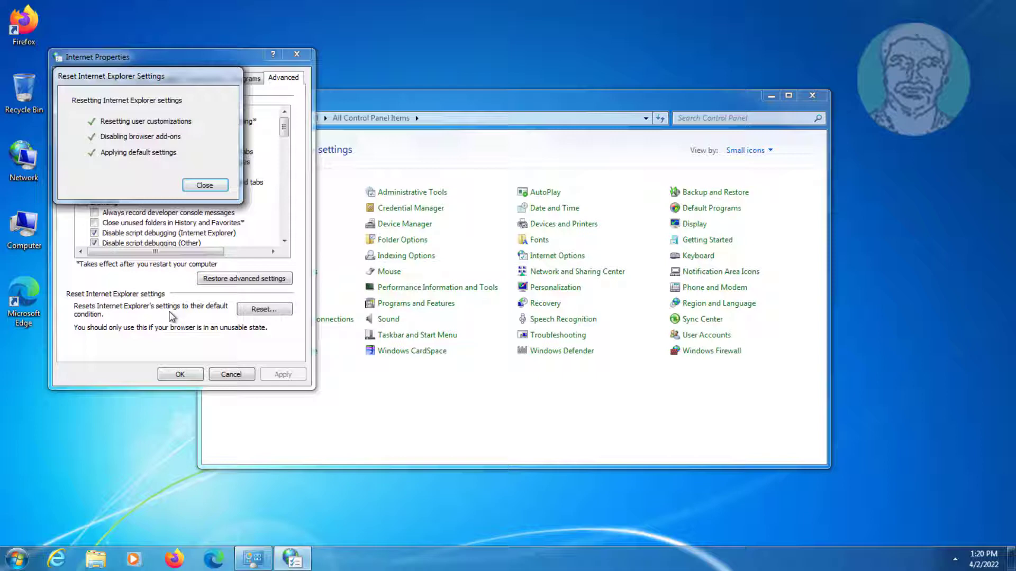
{"action": "left_click", "coordinate": [205, 185]}
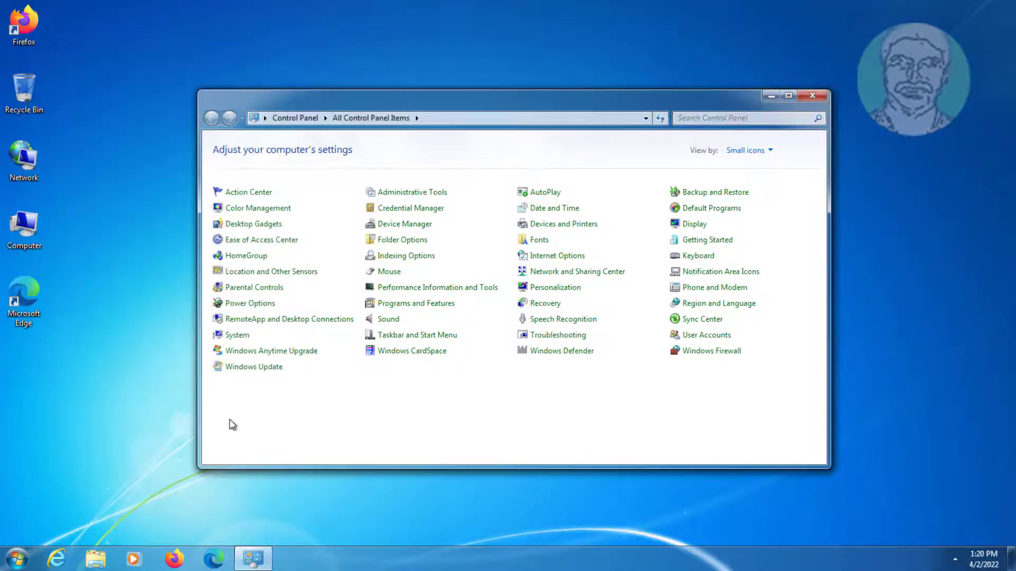
Close the Control Panel and reopen it from the Start menu
{"action": "left_click", "coordinate": [812, 95]}
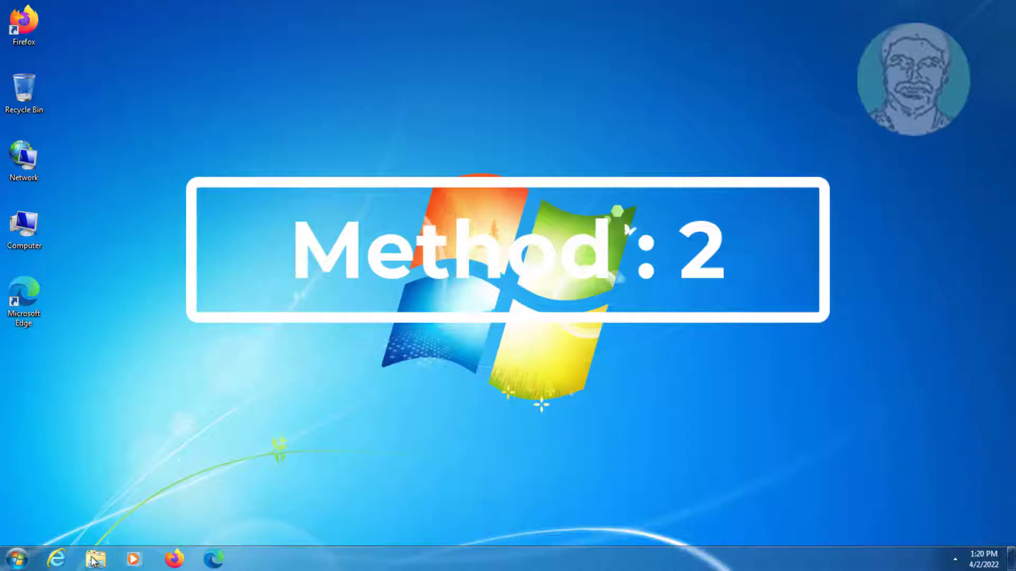
{"action": "left_click", "coordinate": [13, 558]}
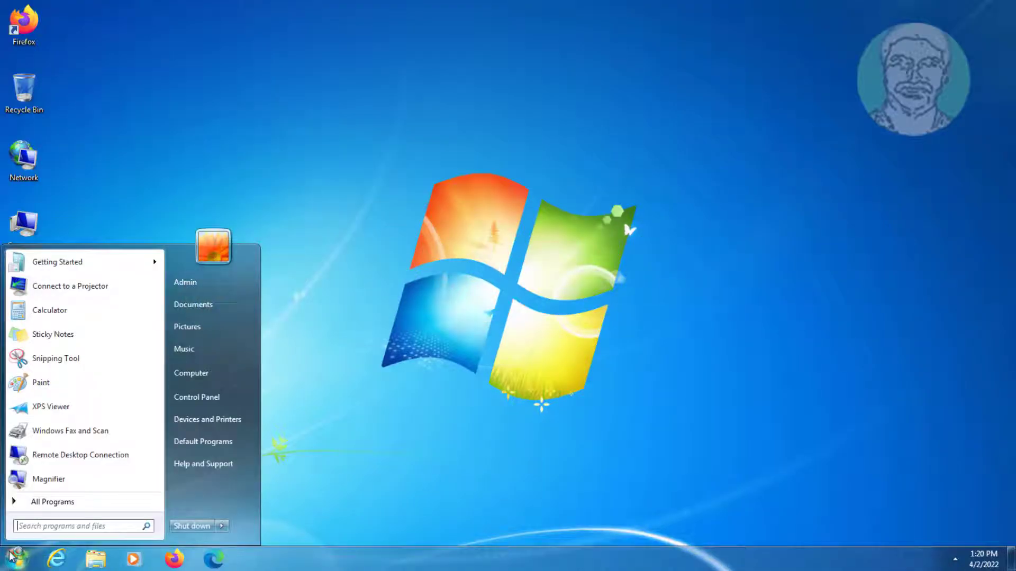
{"action": "left_click", "coordinate": [208, 402]}
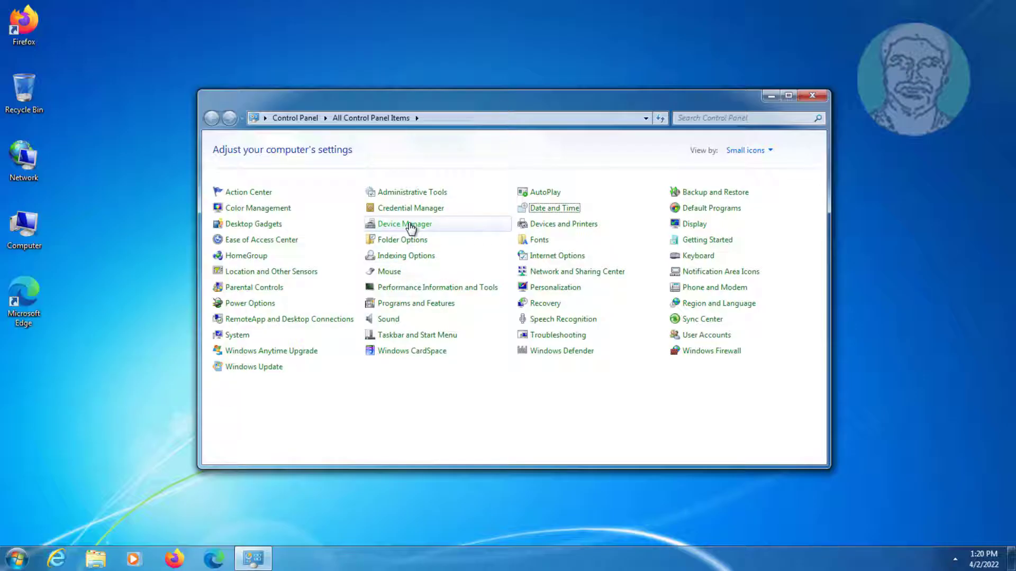
Open Device Manager and uninstall the TP-Link Wireless USB Adapter under Network adapters
{"action": "left_click", "coordinate": [411, 225]}
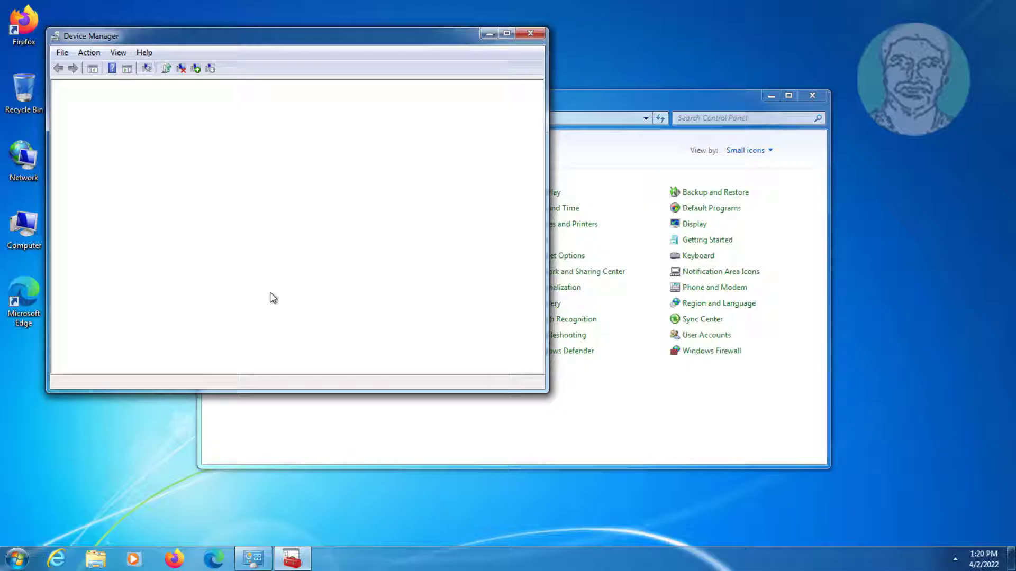
{"action": "left_click", "coordinate": [142, 213]}
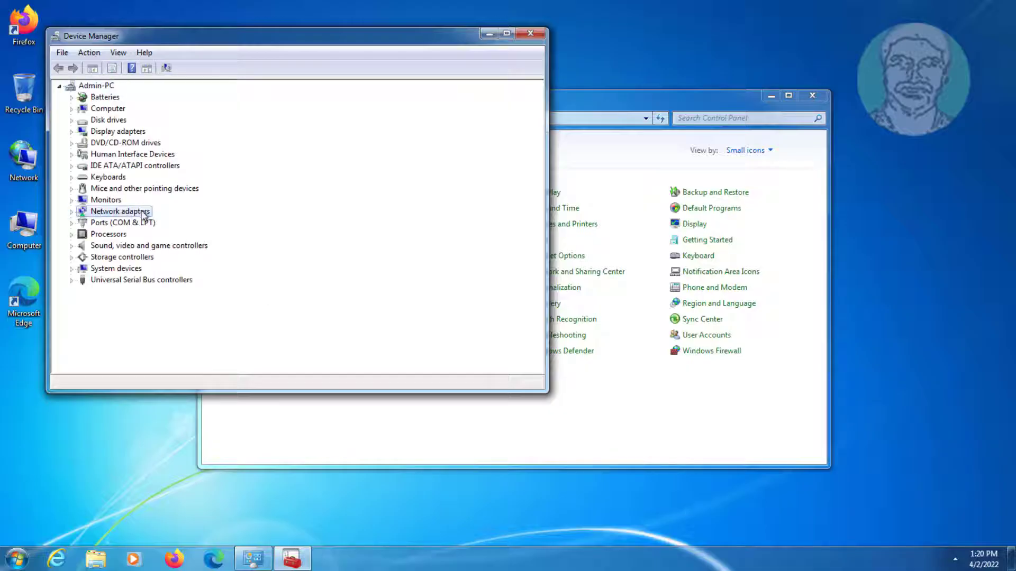
{"action": "left_click", "coordinate": [72, 212]}
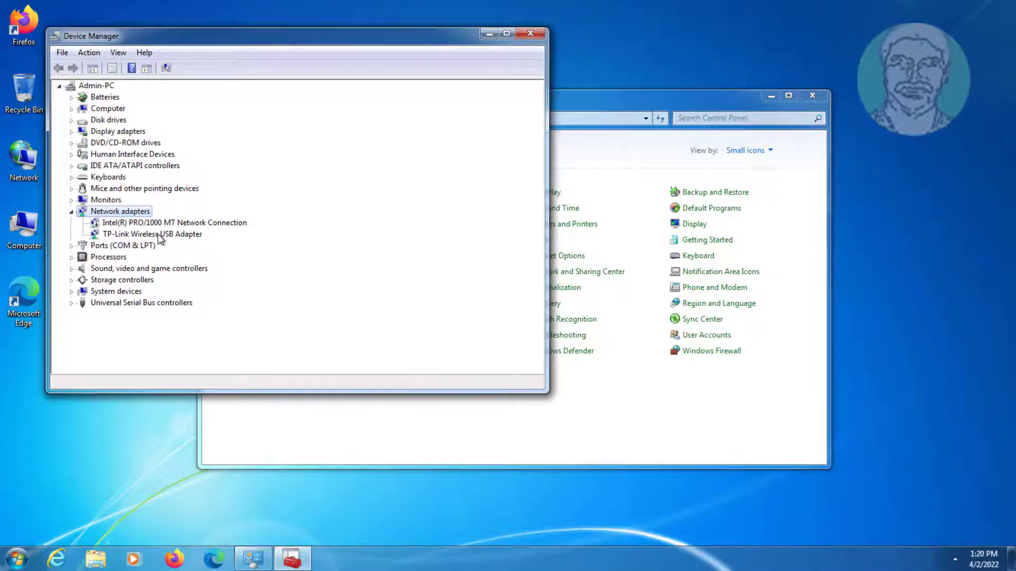
{"action": "left_click", "coordinate": [185, 235]}
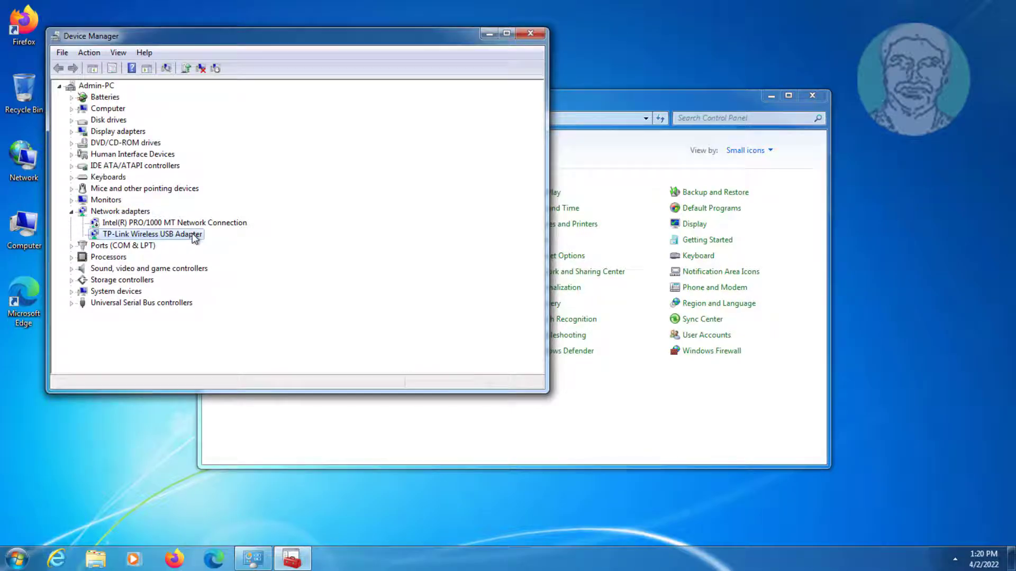
{"action": "right_click", "coordinate": [194, 239]}
{"action": "left_click", "coordinate": [240, 269]}
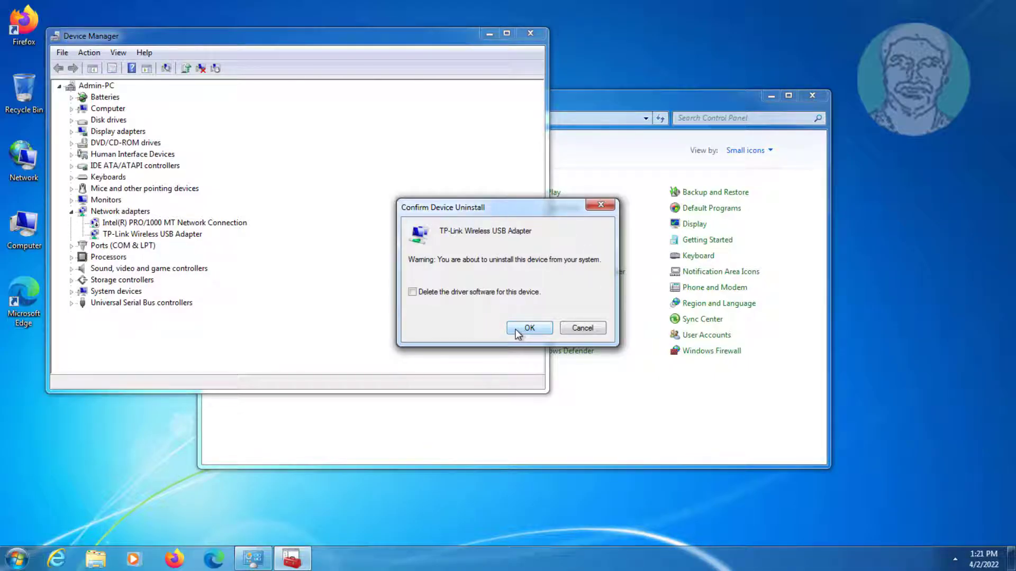
{"action": "left_click", "coordinate": [529, 330]}
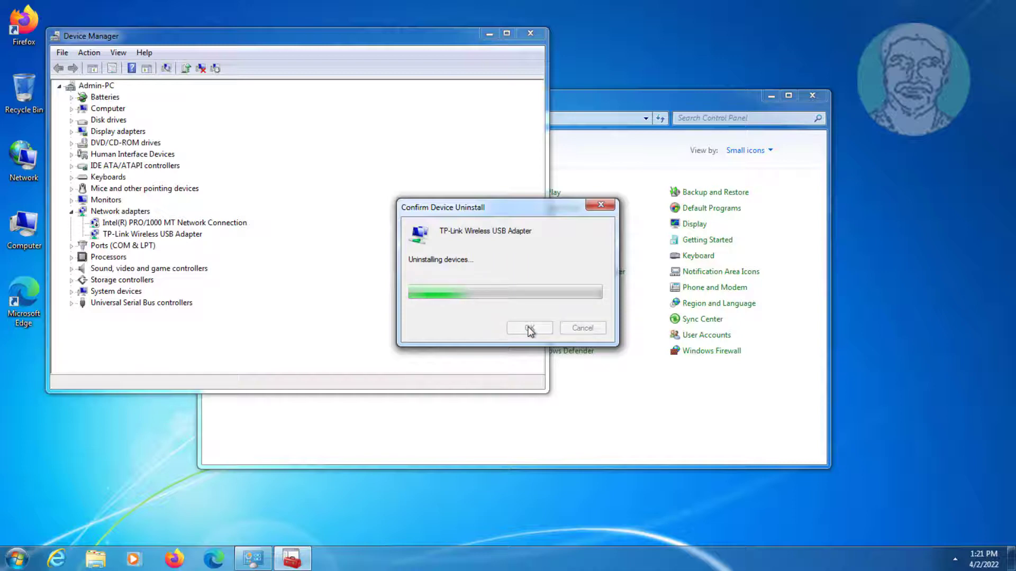
Scan for hardware changes to reinstall the TP-Link adapter, then close Device Manager and Control Panel
{"action": "left_click", "coordinate": [89, 52]}
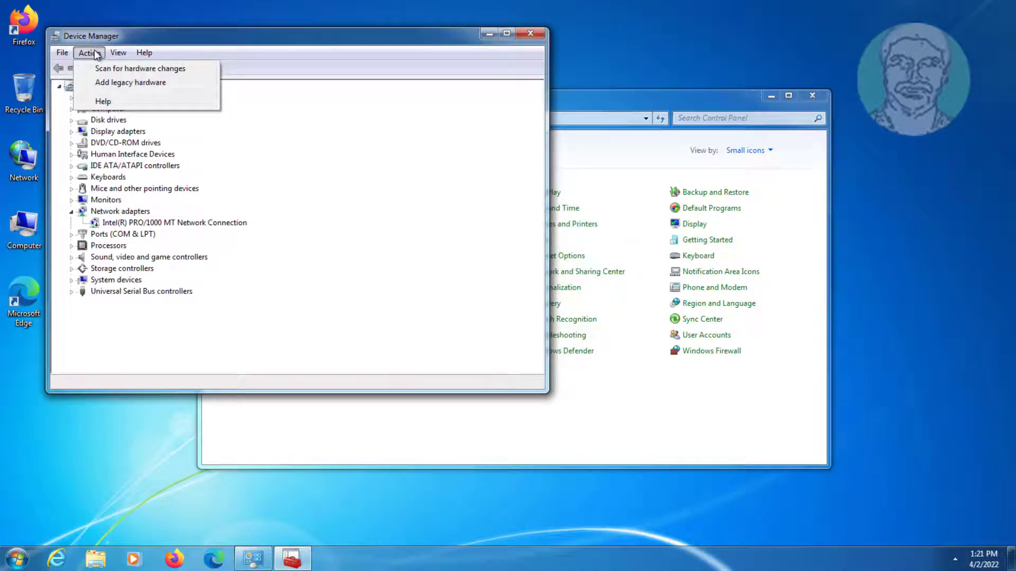
{"action": "left_click", "coordinate": [98, 69]}
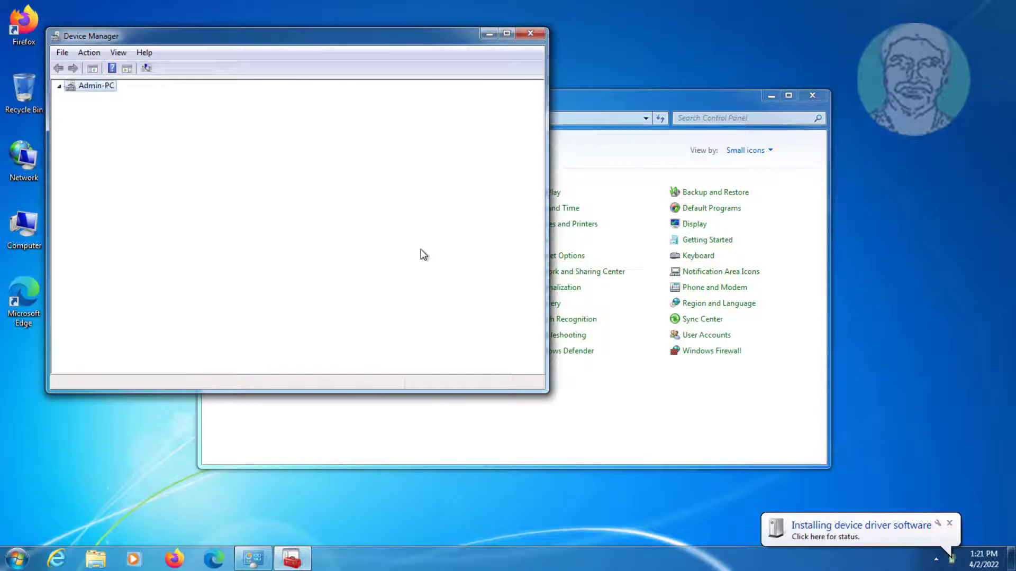
{"action": "left_click", "coordinate": [530, 33]}
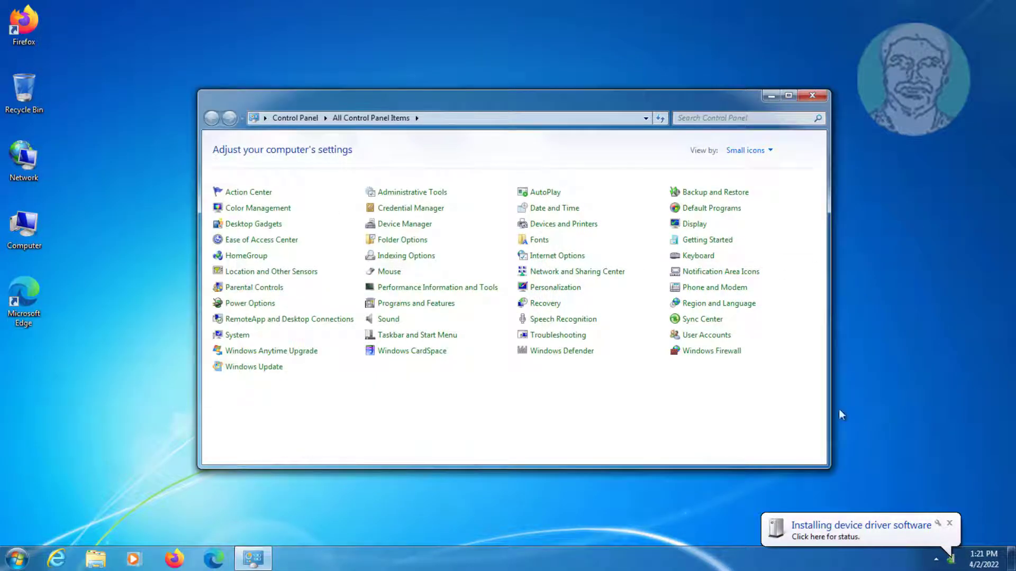
{"action": "left_click", "coordinate": [812, 96]}
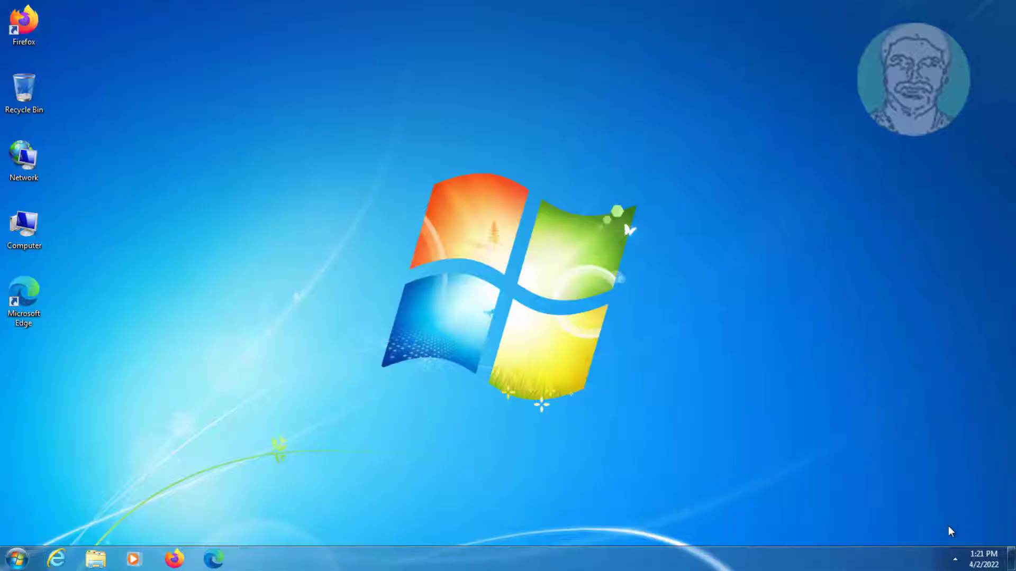
Connect to the available Wi-Fi network from the notification area, entering its security key
{"action": "left_click", "coordinate": [955, 561]}
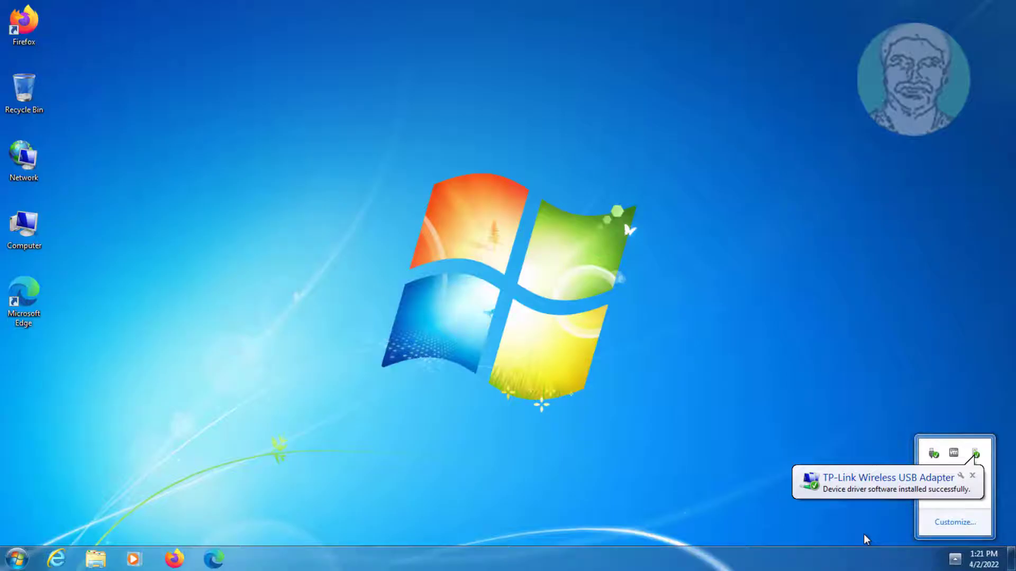
{"action": "left_click", "coordinate": [953, 560]}
{"action": "left_click", "coordinate": [955, 561]}
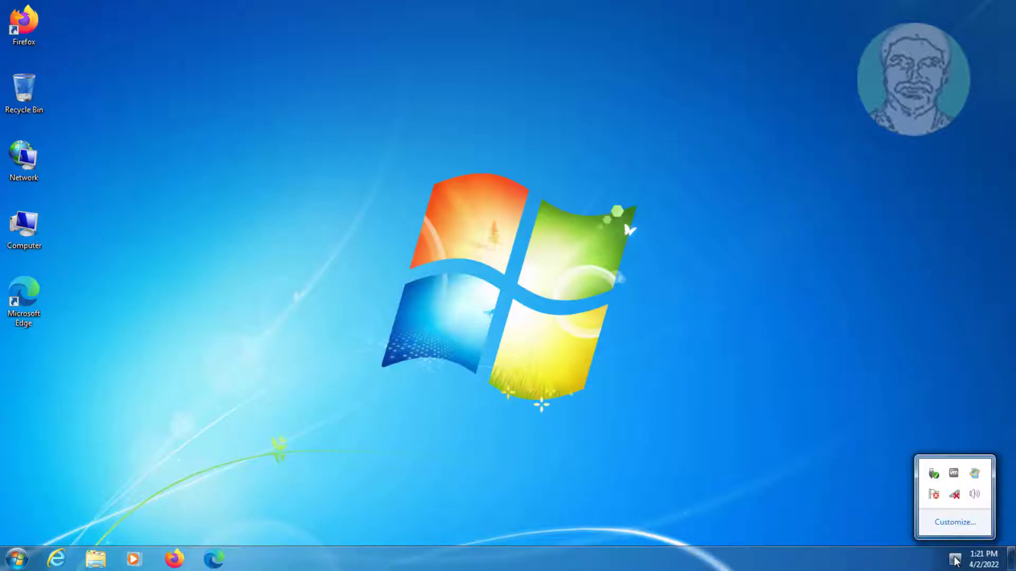
{"action": "left_click", "coordinate": [957, 496]}
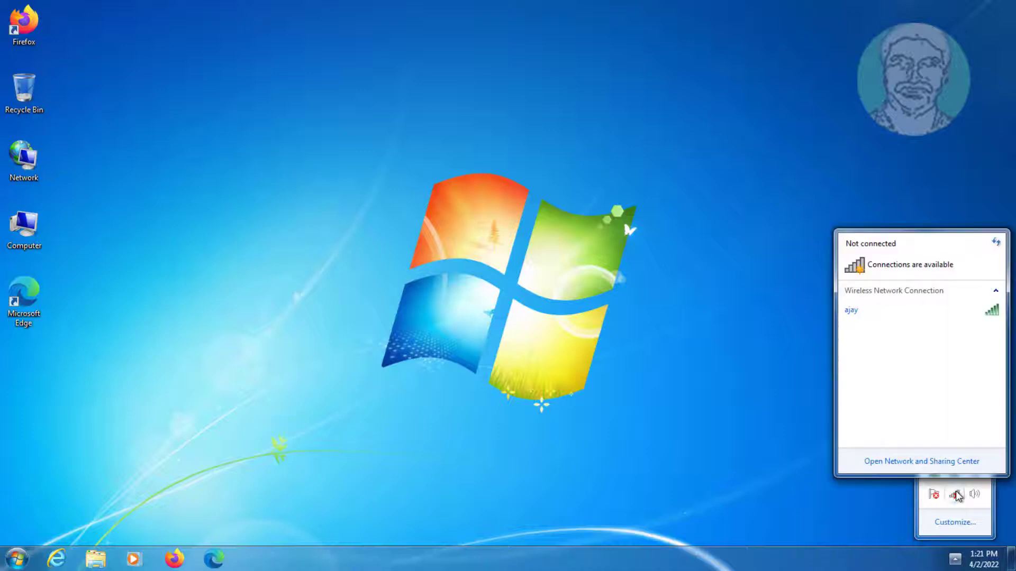
{"action": "left_click", "coordinate": [873, 312]}
{"action": "left_click", "coordinate": [973, 329]}
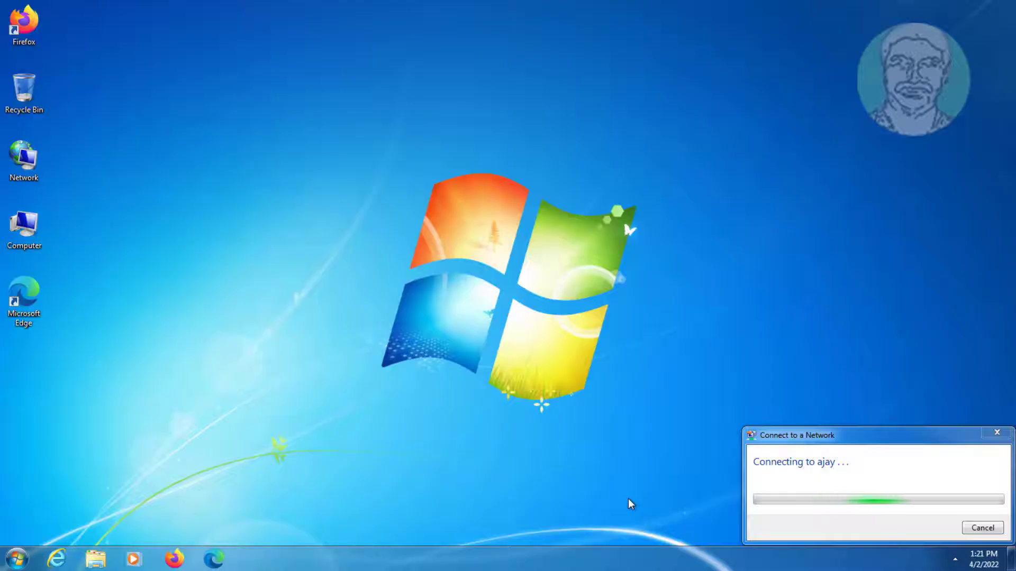
{"action": "left_click", "coordinate": [872, 475]}
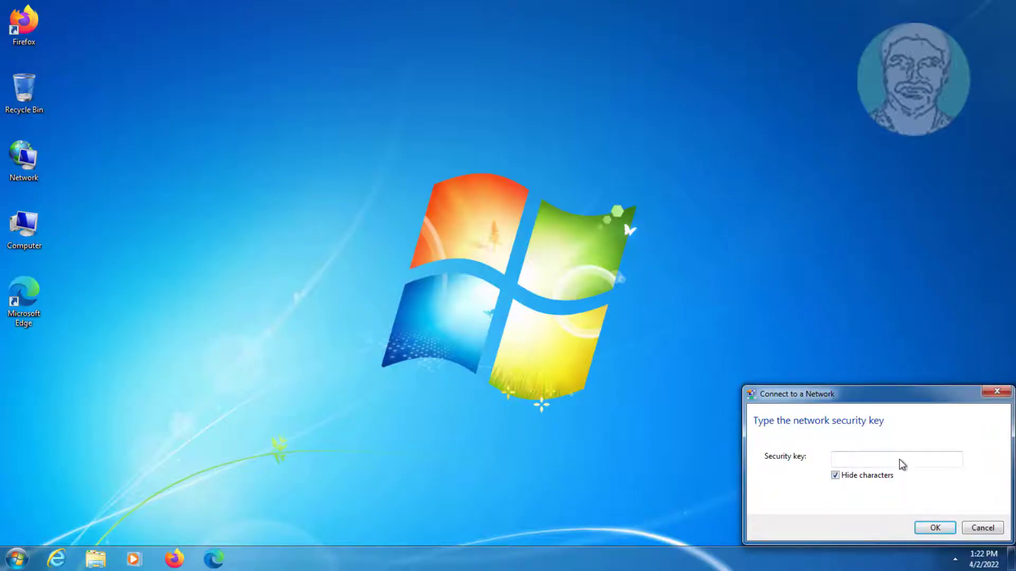
{"action": "left_click", "coordinate": [900, 462]}
{"action": "left_click", "coordinate": [947, 530]}
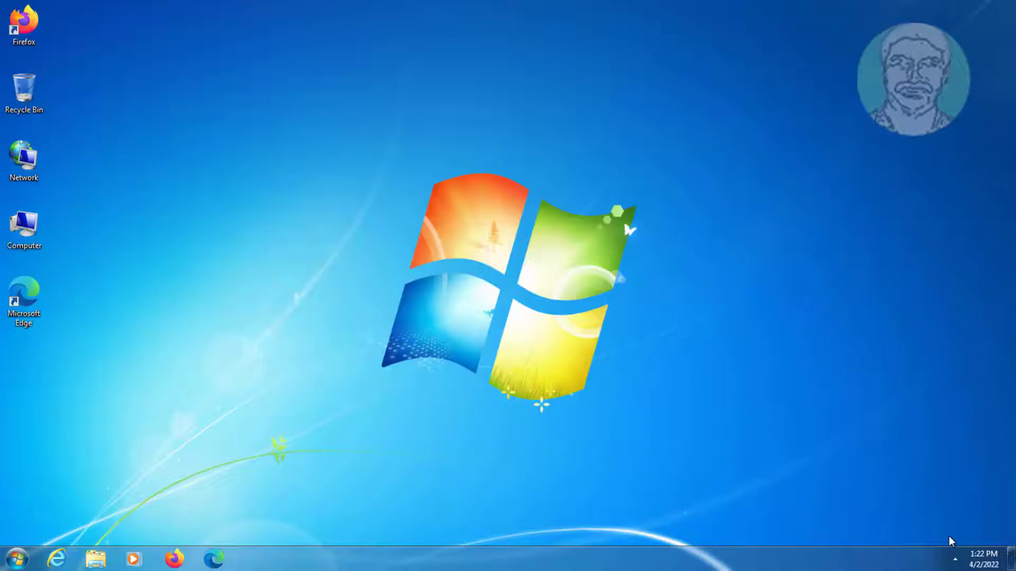
{"action": "left_click", "coordinate": [955, 559]}
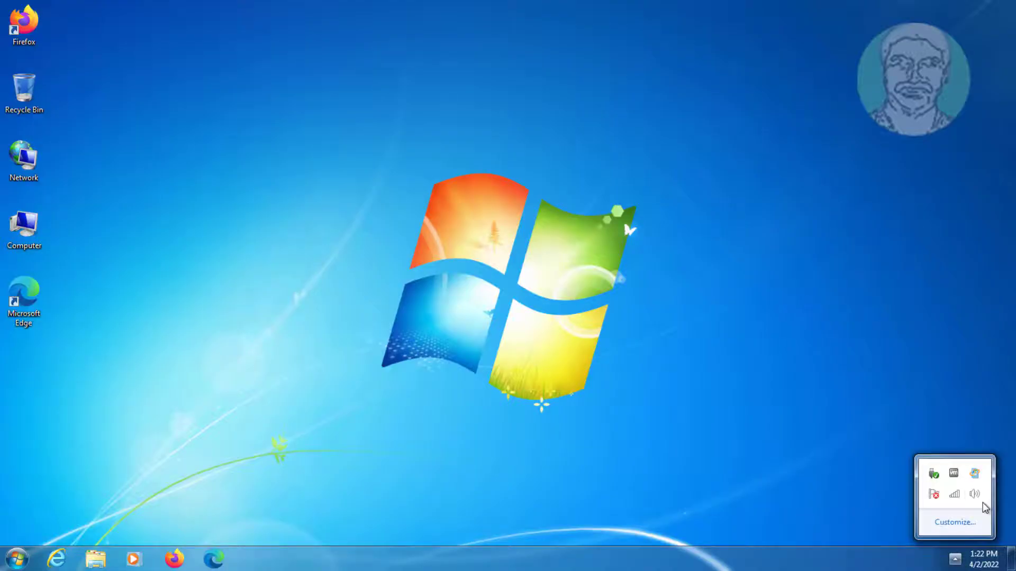
{"action": "left_click", "coordinate": [954, 494]}
{"action": "left_click", "coordinate": [710, 266]}
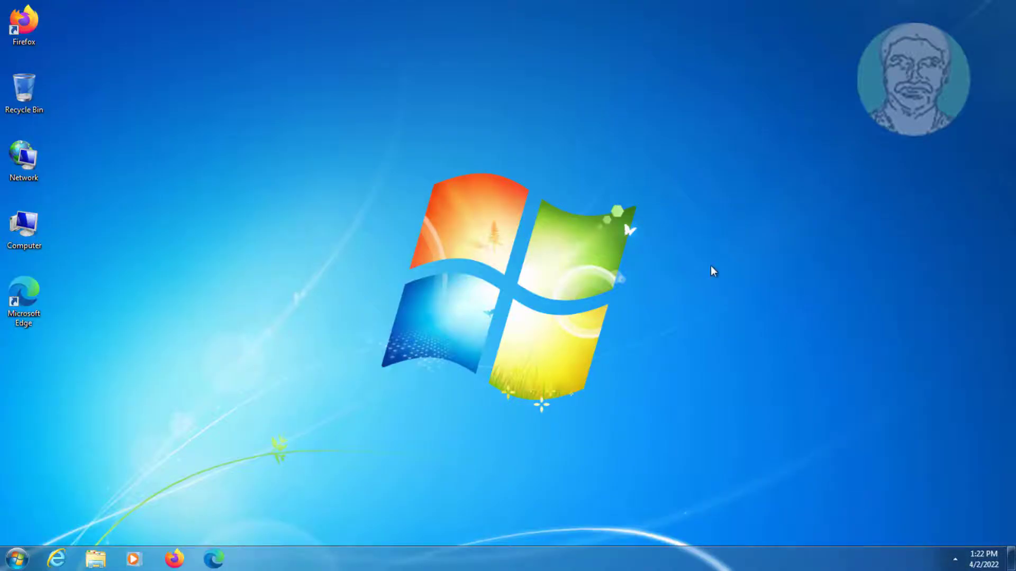
Search the Start menu for cmd and run it as administrator, approving the UAC prompt
{"action": "left_click", "coordinate": [16, 559]}
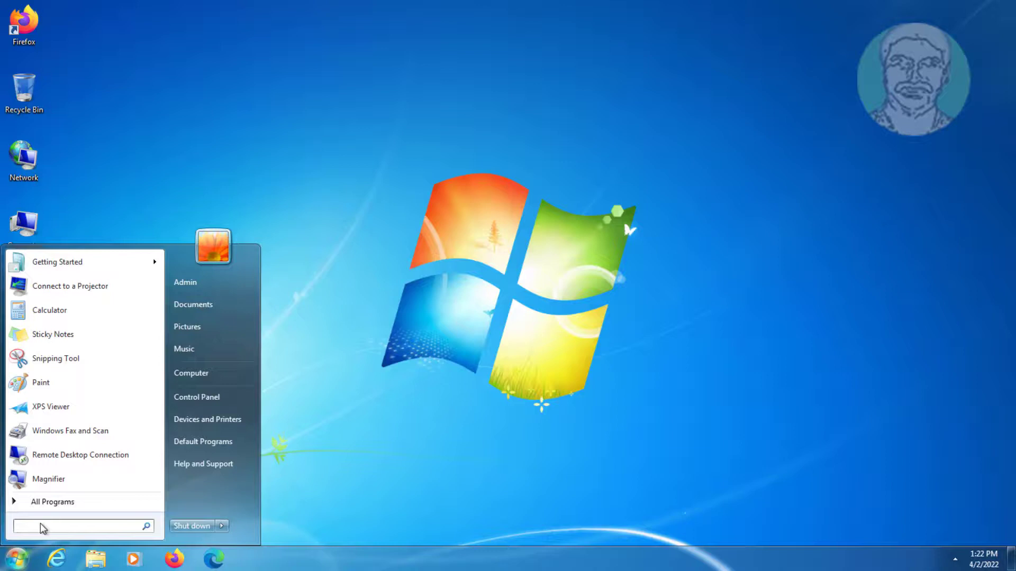
{"action": "type", "text": "cmd"}
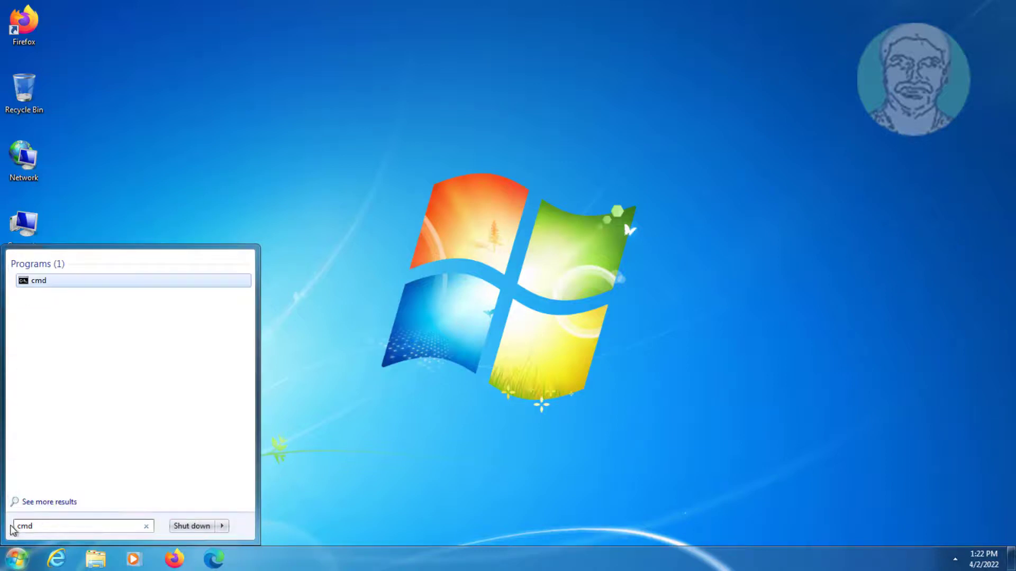
{"action": "right_click", "coordinate": [46, 284]}
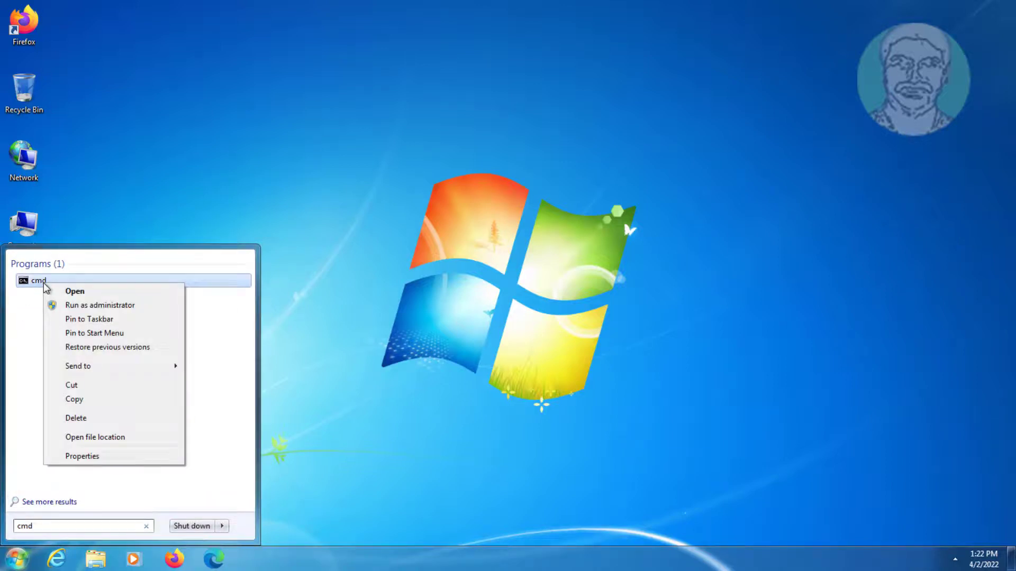
{"action": "left_click", "coordinate": [103, 305]}
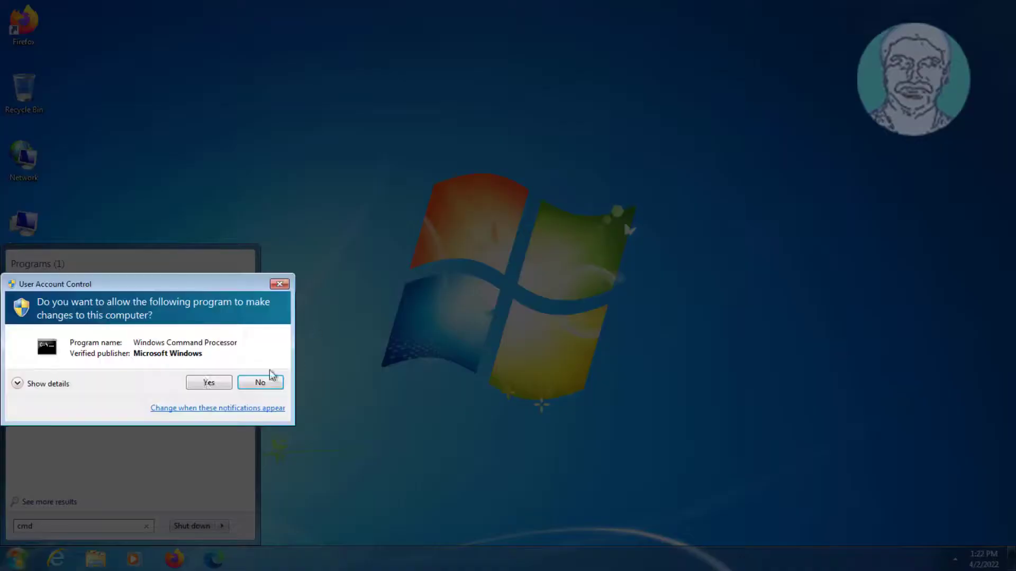
{"action": "left_click", "coordinate": [208, 381]}
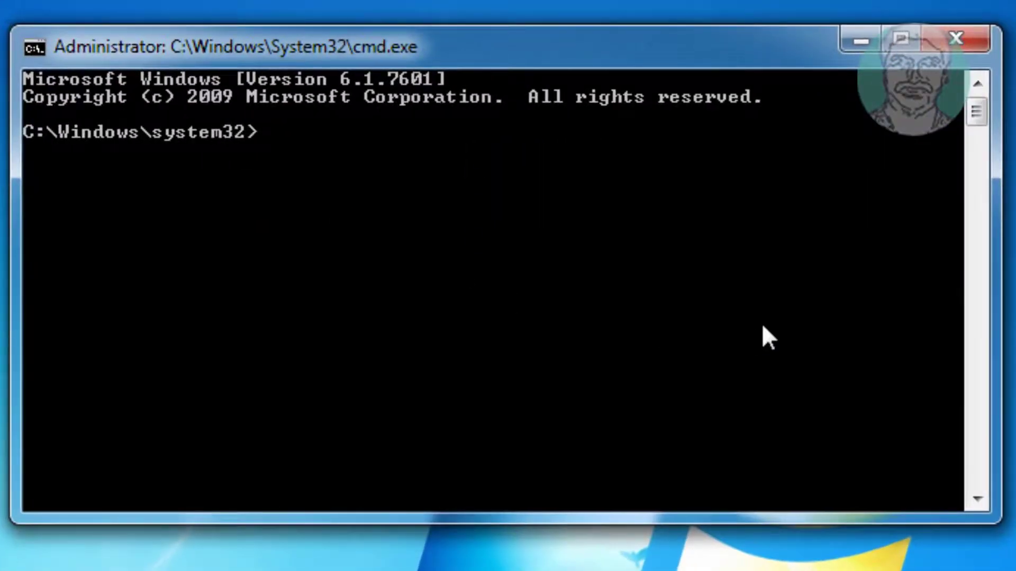
Run netsh winsock reset followed by netsh int ip reset
{"action": "type", "text": "netsh winsoc"}
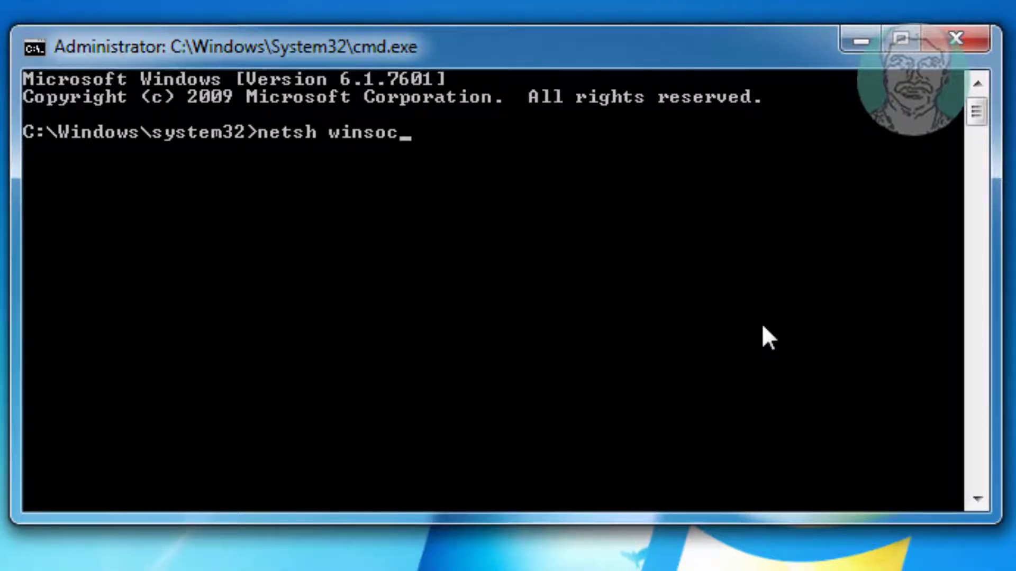
{"action": "type", "text": "k reset"}
{"action": "key", "text": "Return"}
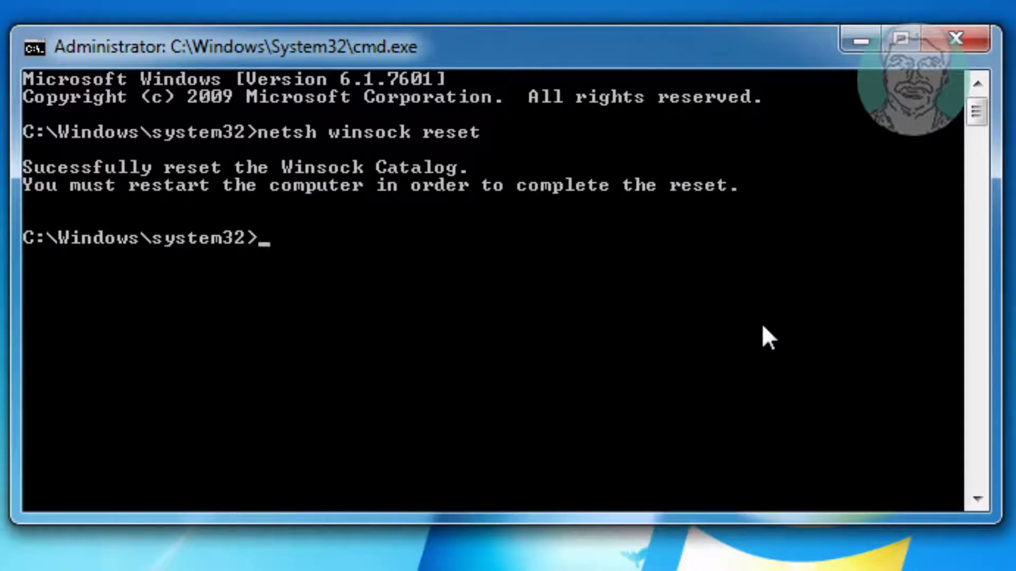
{"action": "type", "text": "netsh int "}
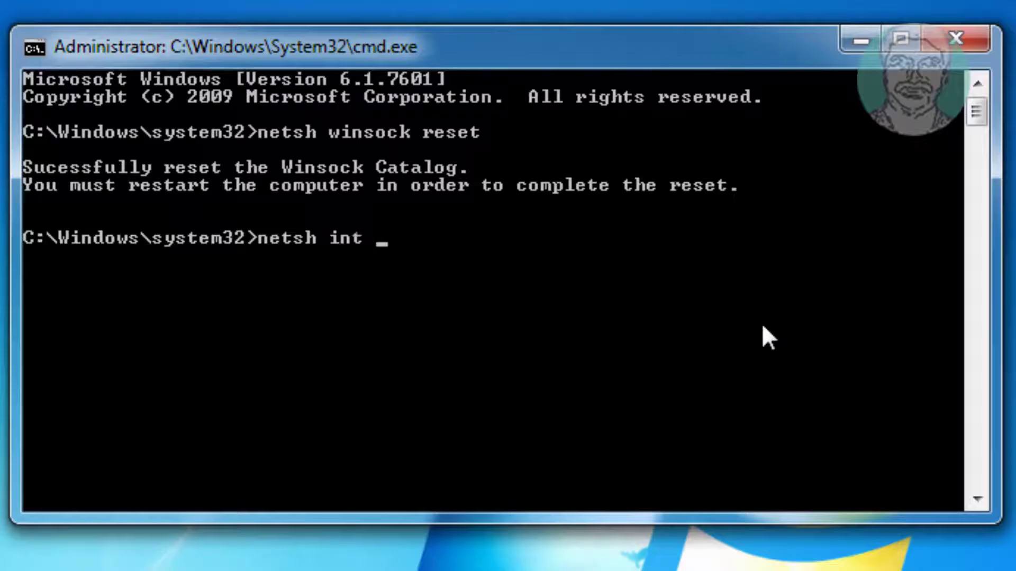
{"action": "type", "text": "ip reset"}
{"action": "key", "text": "Return"}
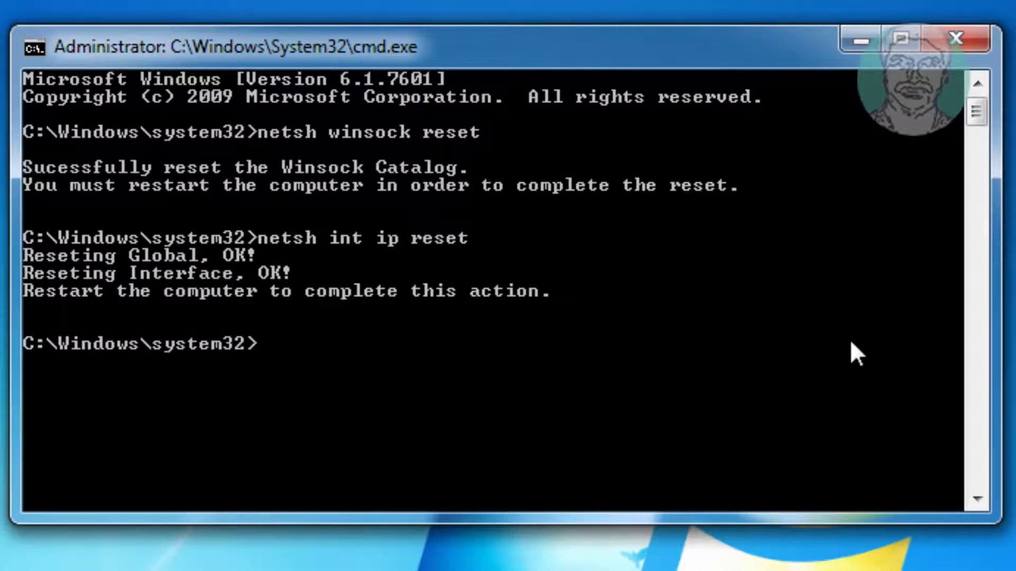
Run ipconfig /release, /renew and /flushdns, then exit the Command Prompt
{"action": "type", "text": "ipconfig"}
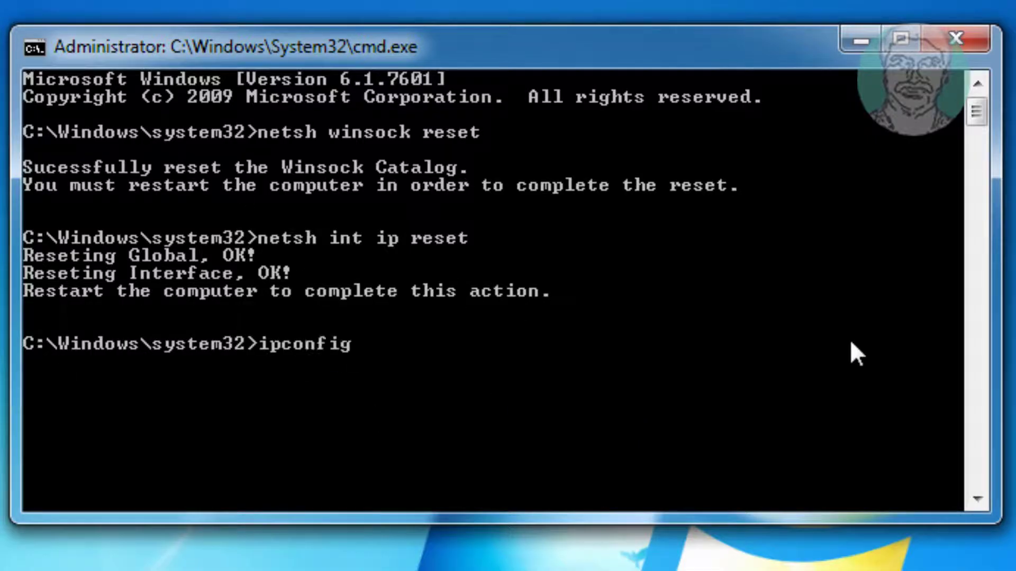
{"action": "type", "text": " /release"}
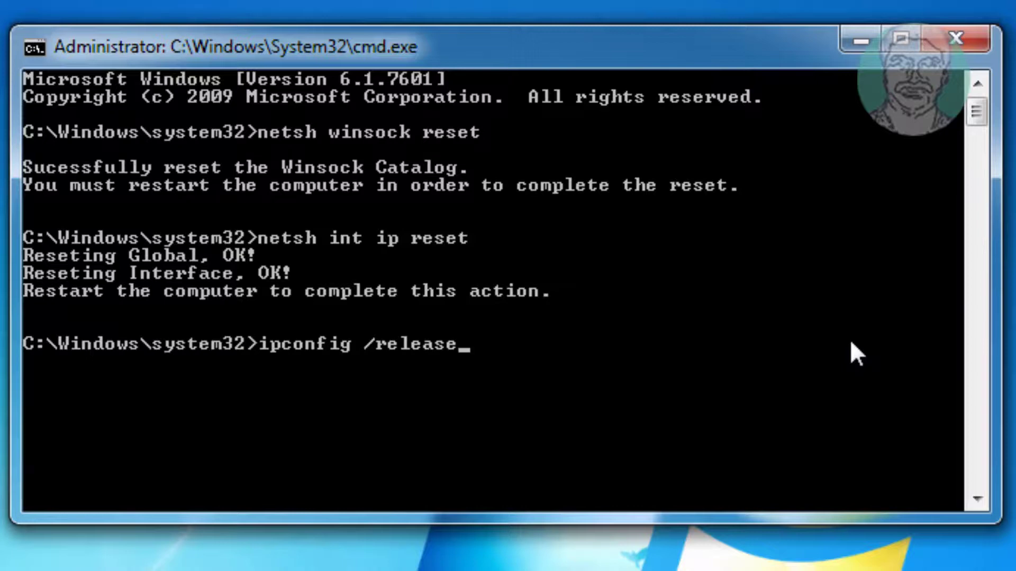
{"action": "key", "text": "Return"}
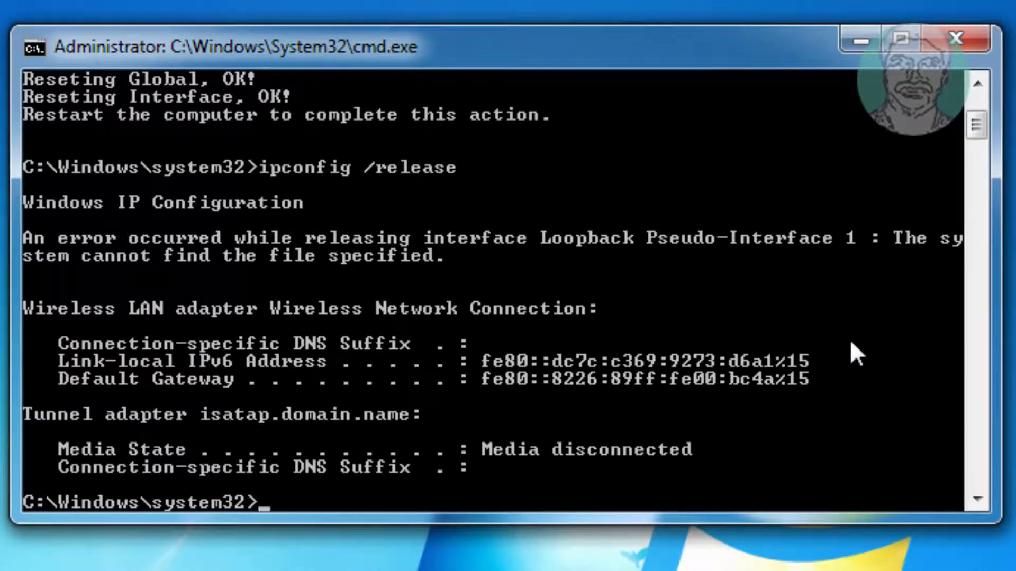
{"action": "type", "text": "ipconfig /re"}
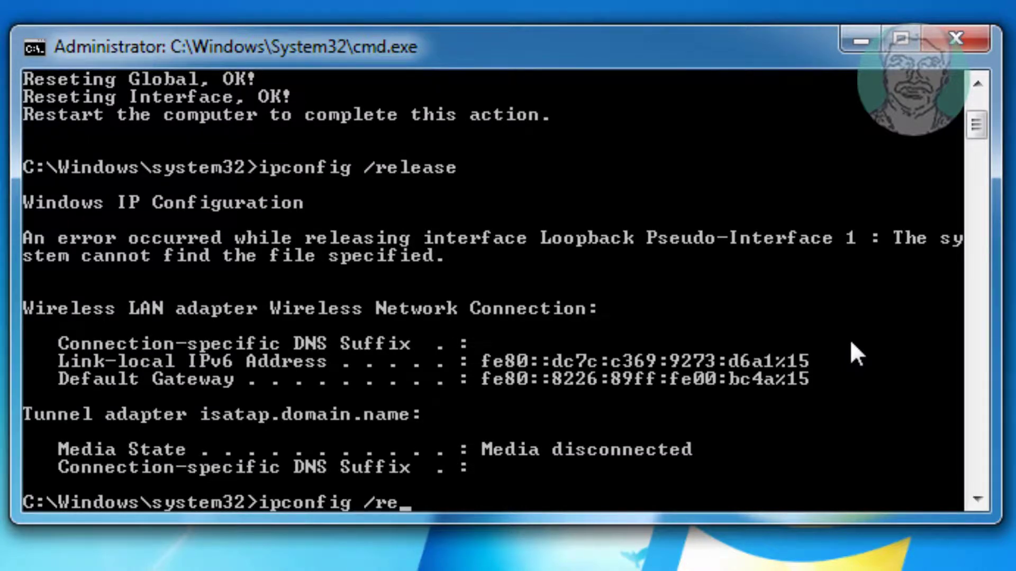
{"action": "type", "text": "new"}
{"action": "key", "text": "Return"}
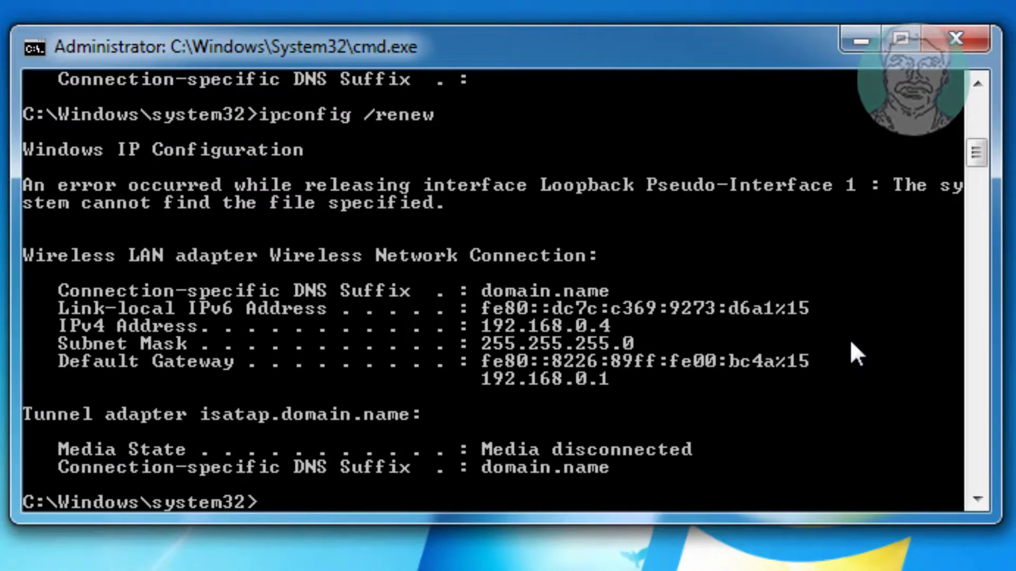
{"action": "type", "text": "ipconfig"}
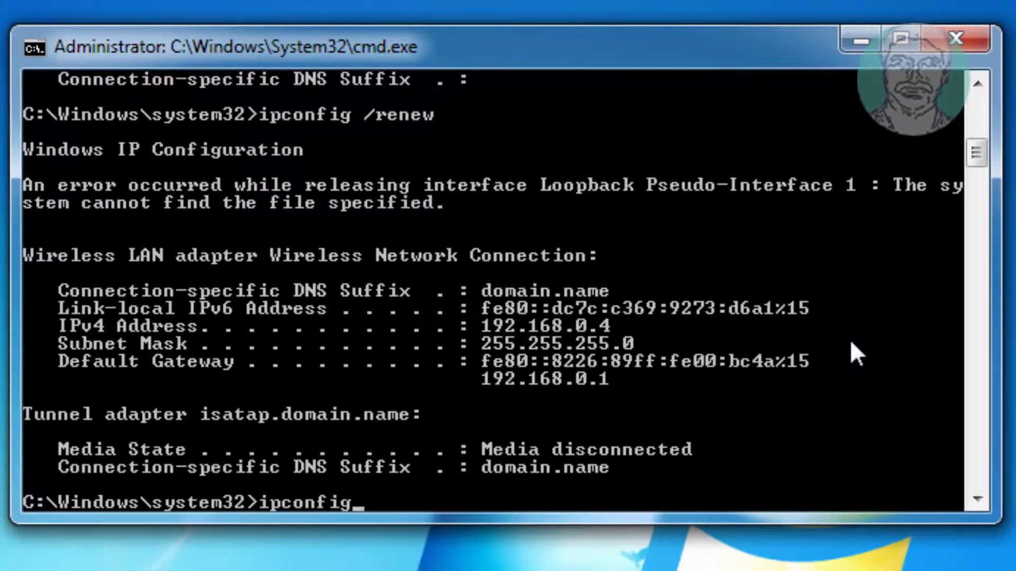
{"action": "type", "text": " /flushd"}
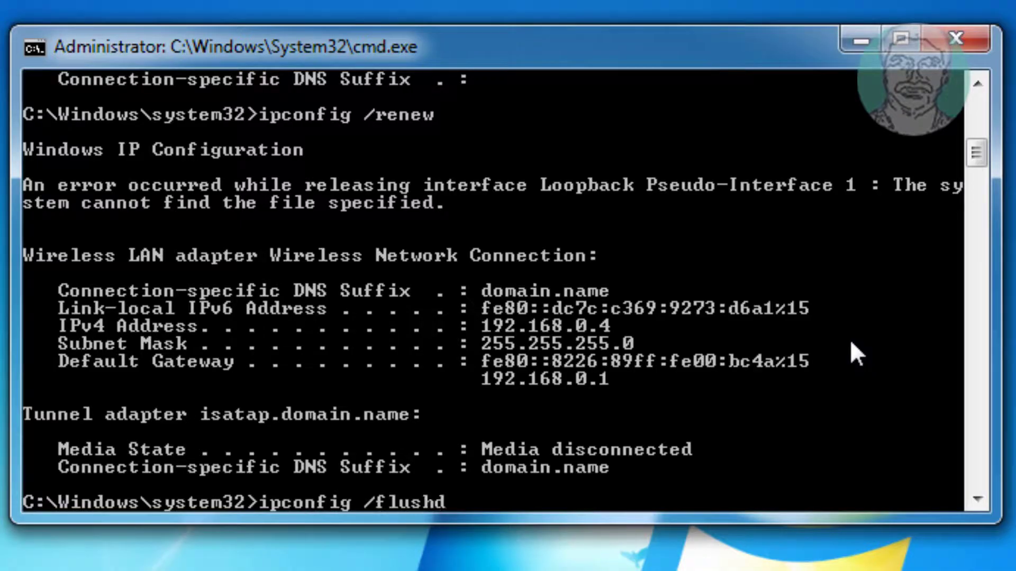
{"action": "type", "text": "ns"}
{"action": "key", "text": "Return"}
{"action": "type", "text": "exit"}
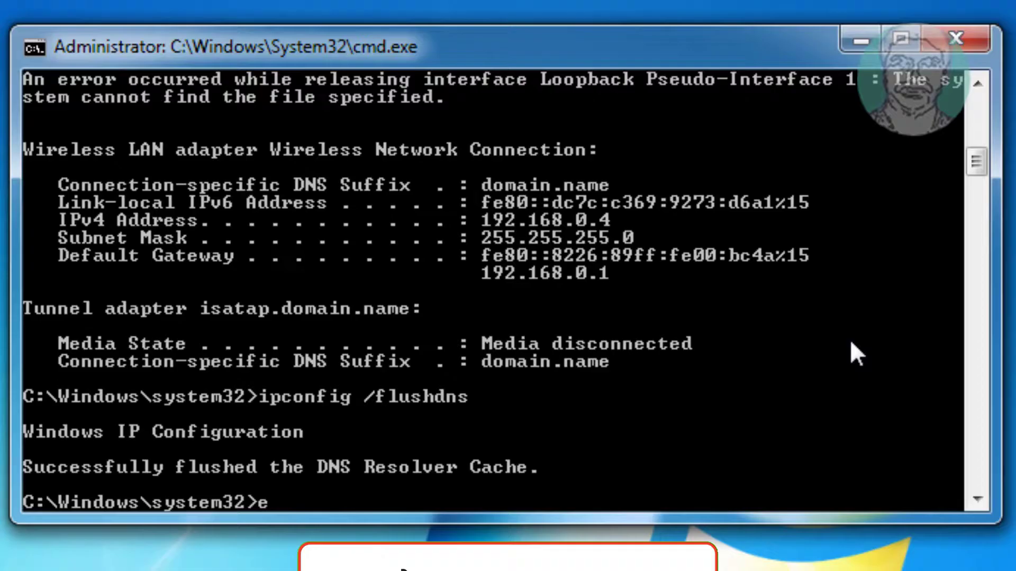
{"action": "key", "text": "Return"}
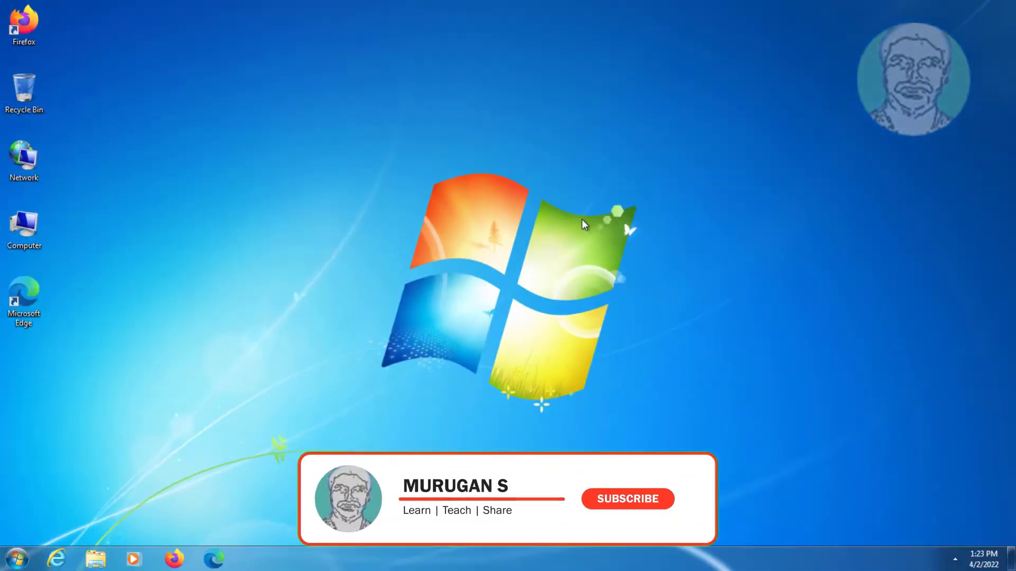
Restart Windows using the Restart option beside Shut down in the Start menu
{"action": "left_click", "coordinate": [17, 558]}
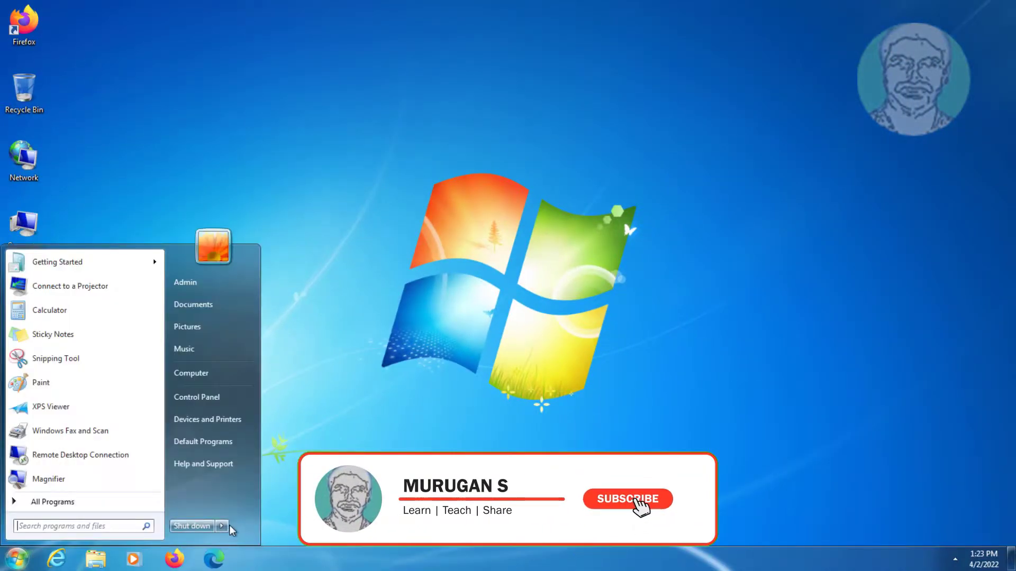
{"action": "mouse_move", "coordinate": [225, 524]}
{"action": "left_click", "coordinate": [277, 510]}
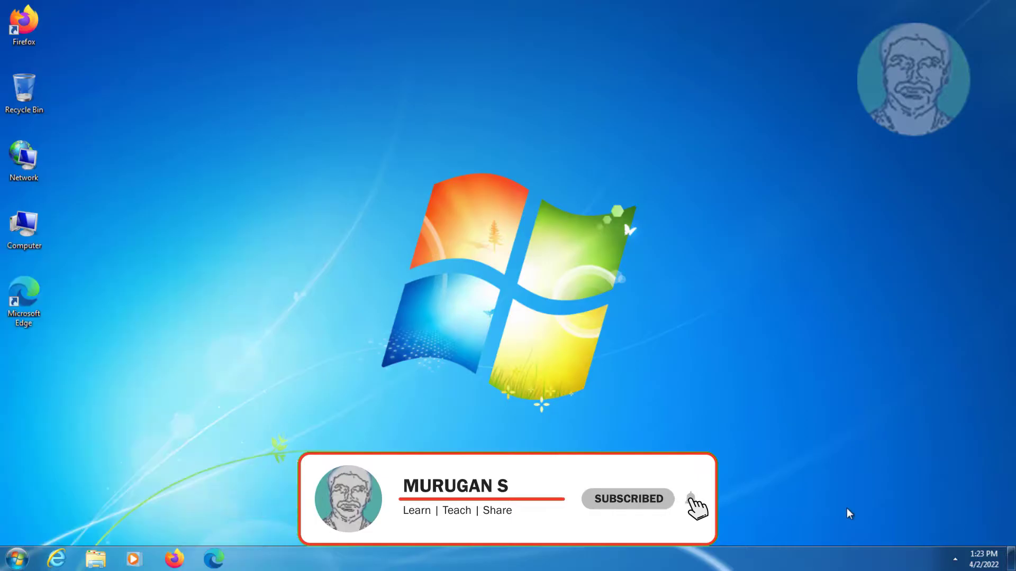